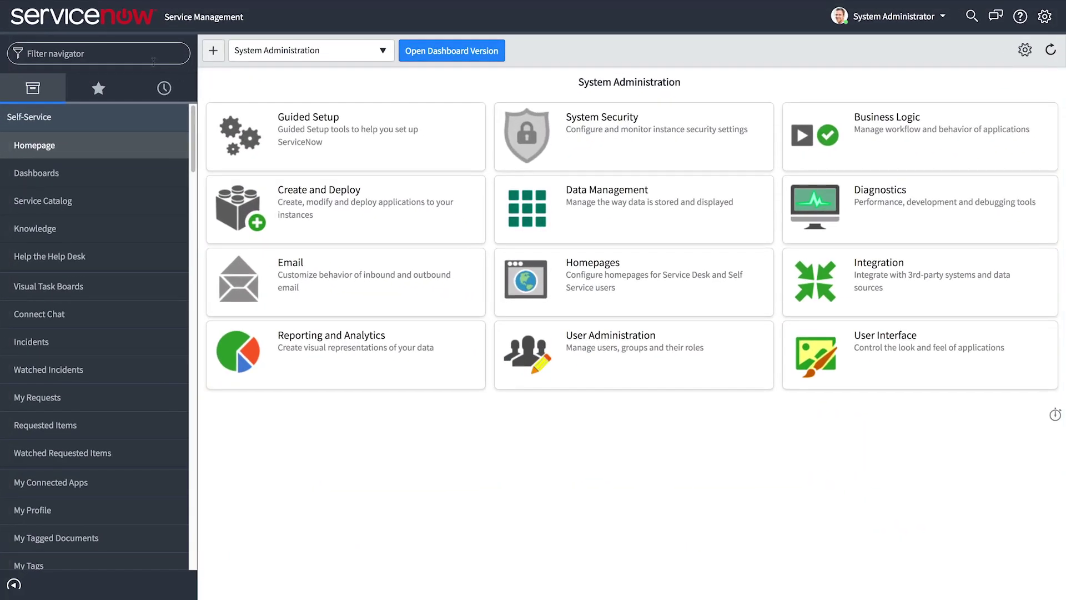
- Find Incident Priority under Reports > View / Run and open its Style settings
{"action": "left_click", "coordinate": [146, 58]}
{"action": "type", "text": "report"}
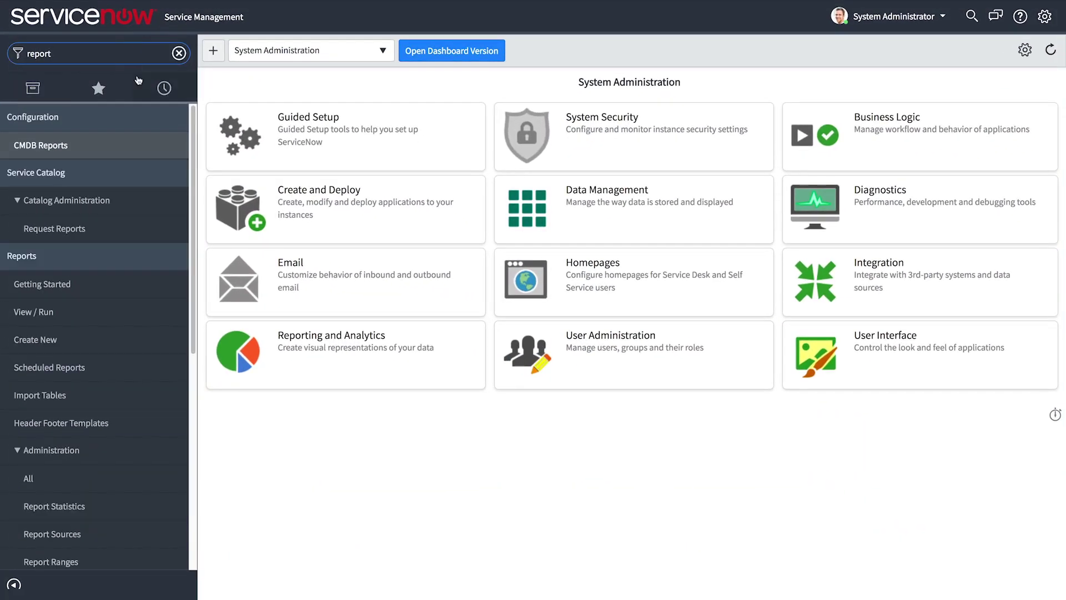
{"action": "left_click", "coordinate": [33, 311]}
{"action": "type", "text": "incident pr"}
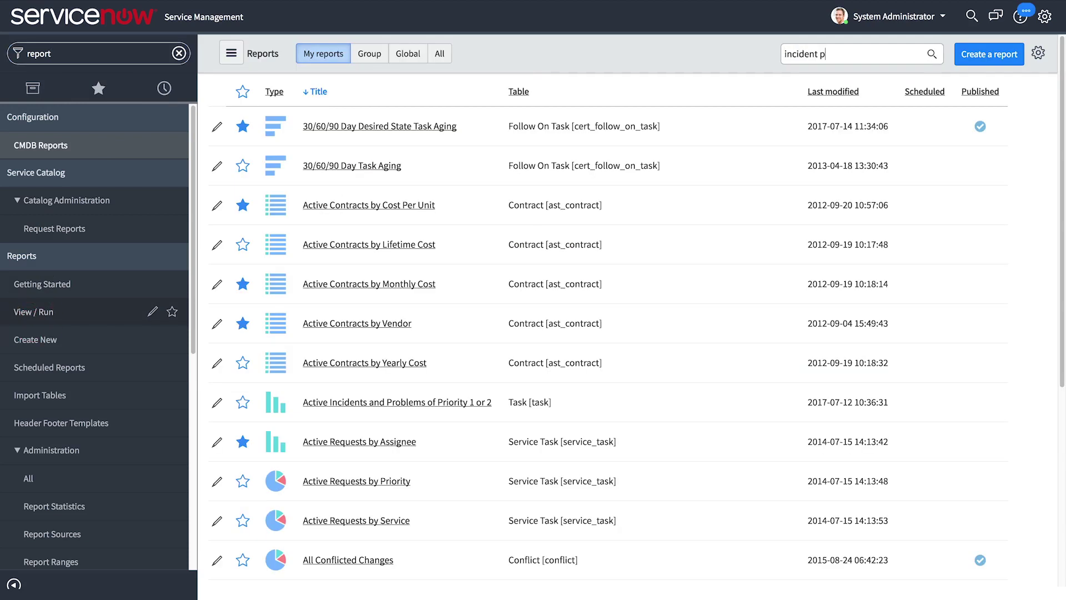
{"action": "key", "text": "Return"}
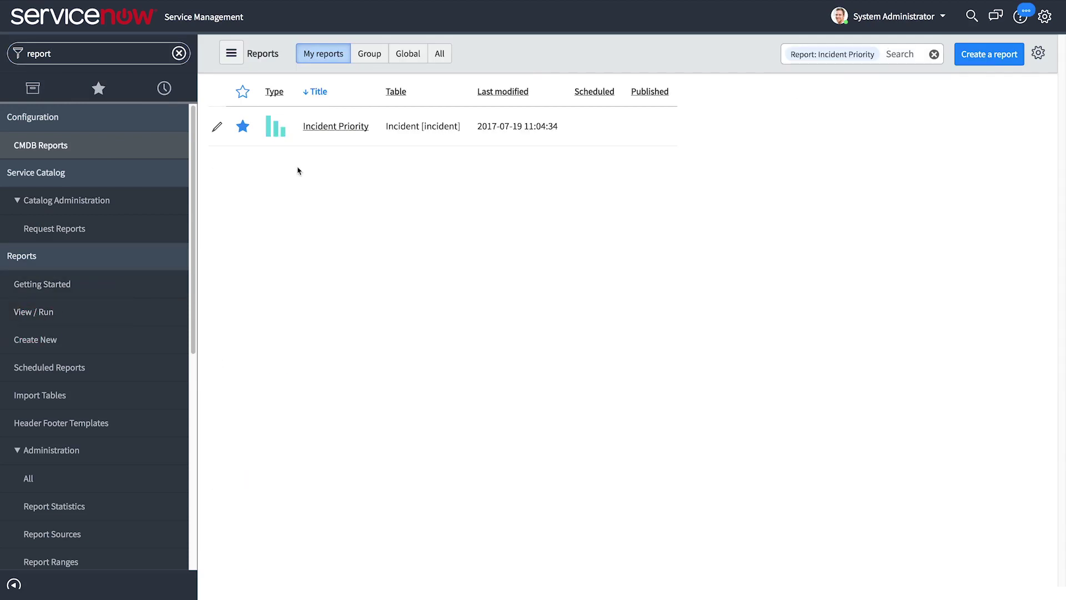
{"action": "left_click", "coordinate": [368, 127]}
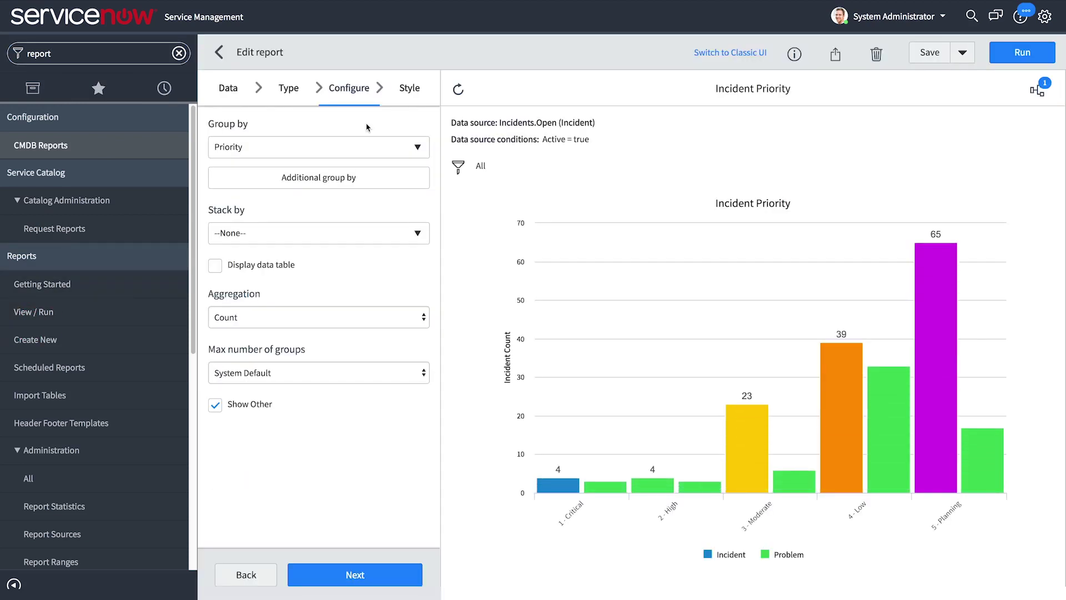
{"action": "left_click", "coordinate": [405, 93]}
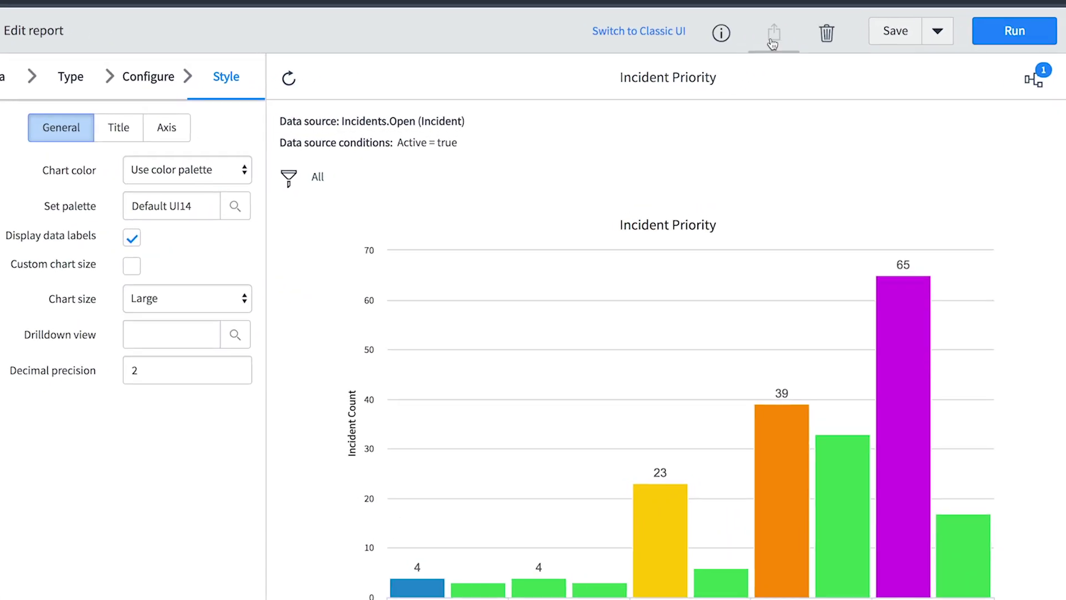
- Set the Incident Priority report's visibility to Everyone and review the public role requirement
{"action": "left_click", "coordinate": [771, 42]}
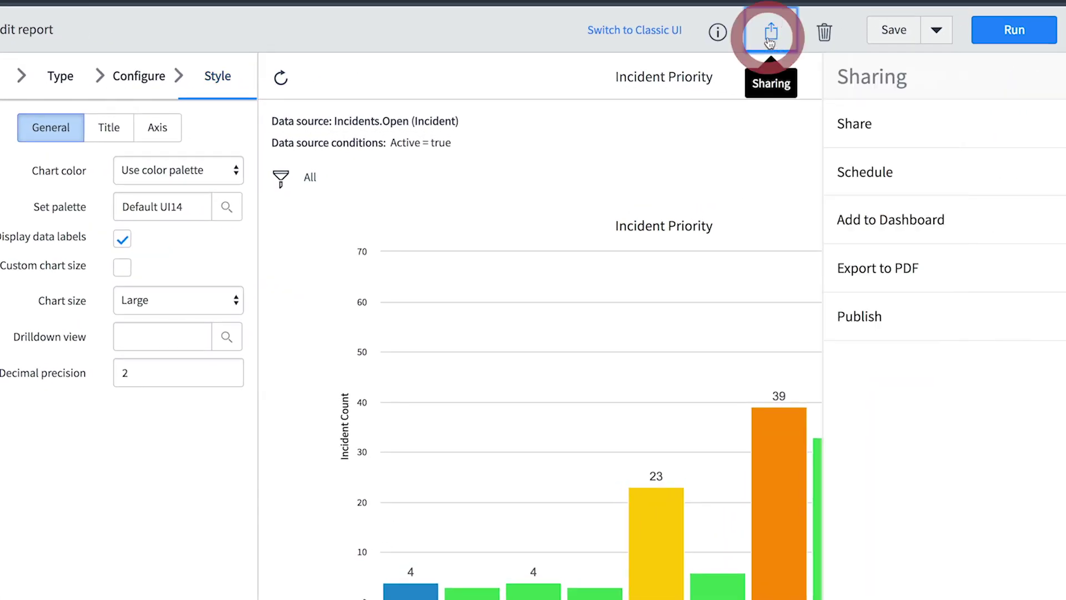
{"action": "left_click", "coordinate": [829, 128]}
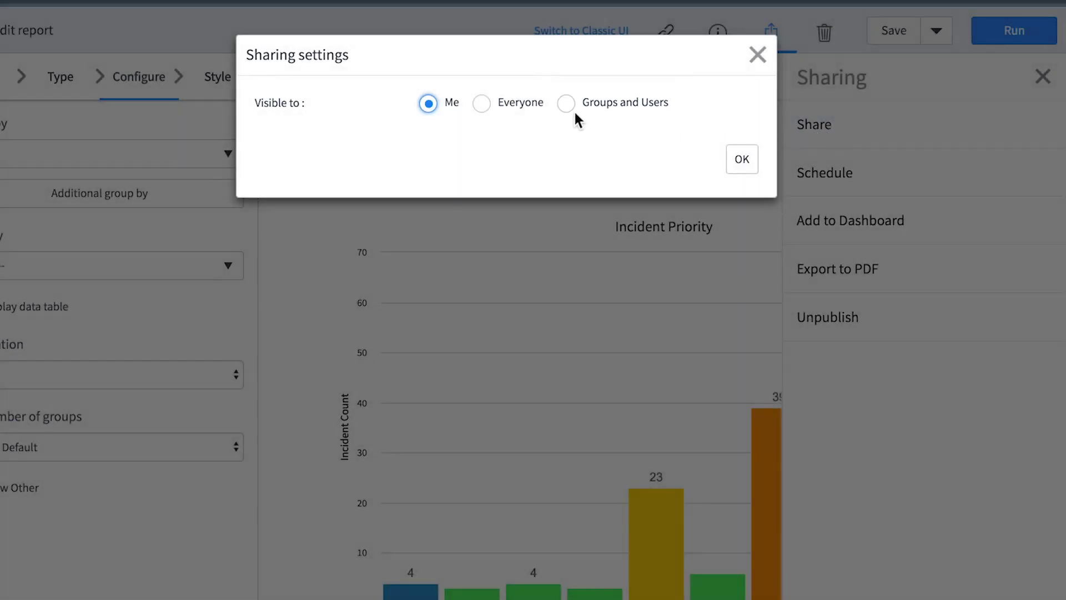
{"action": "left_click", "coordinate": [527, 111]}
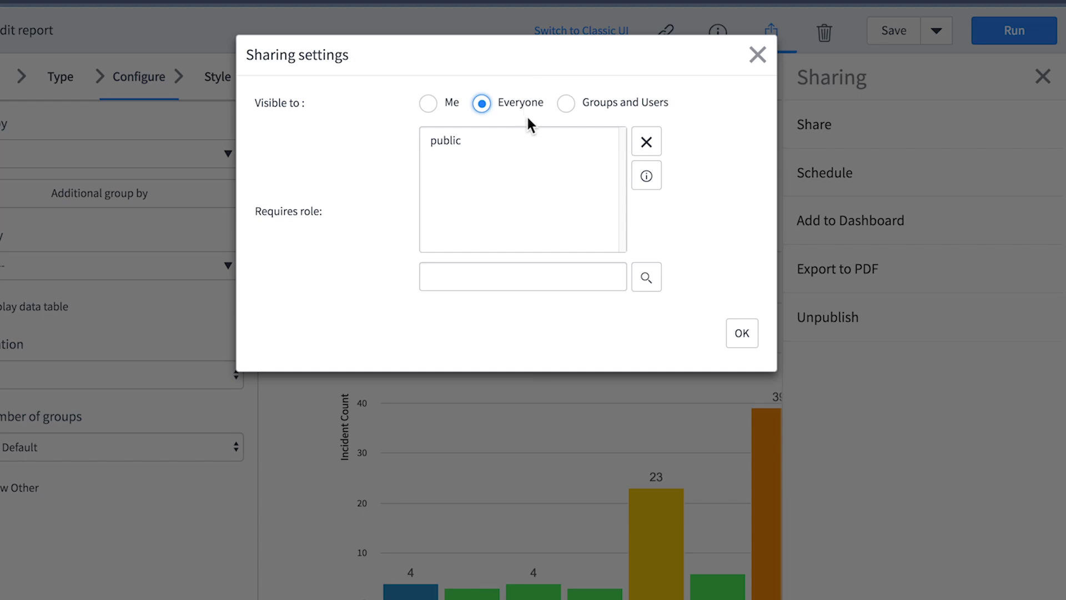
{"action": "left_click", "coordinate": [646, 211]}
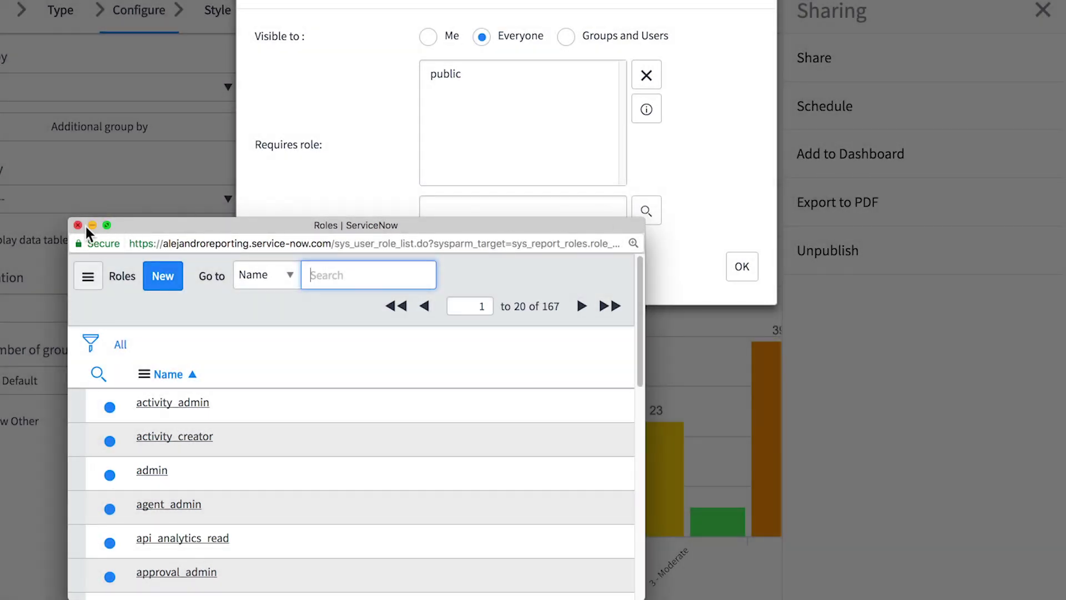
{"action": "left_click", "coordinate": [77, 225]}
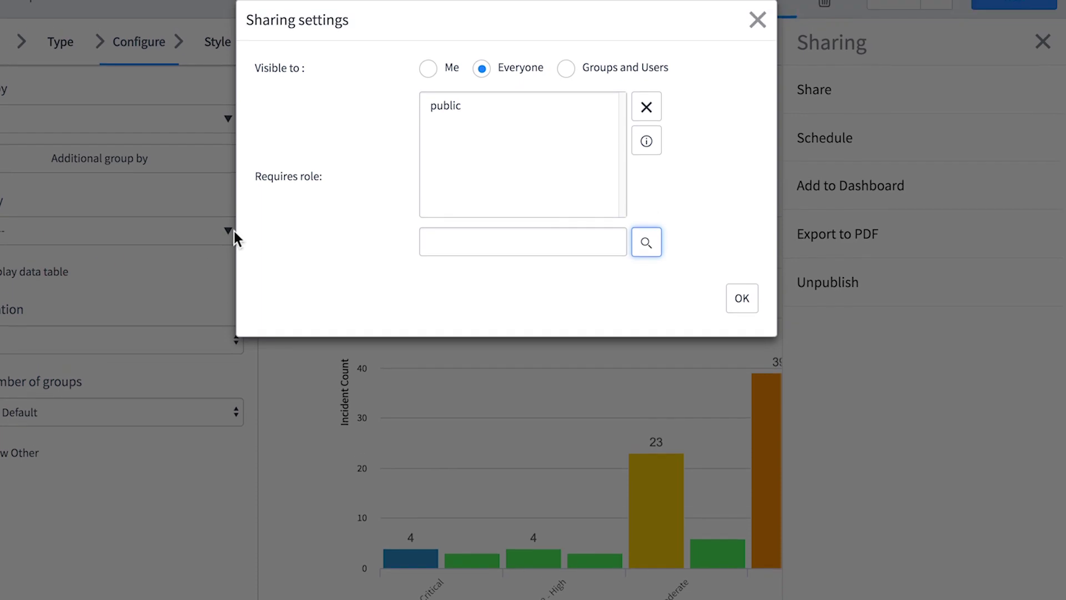
- Share the report with selected groups and users, then begin scheduling its email
{"action": "left_click", "coordinate": [566, 98]}
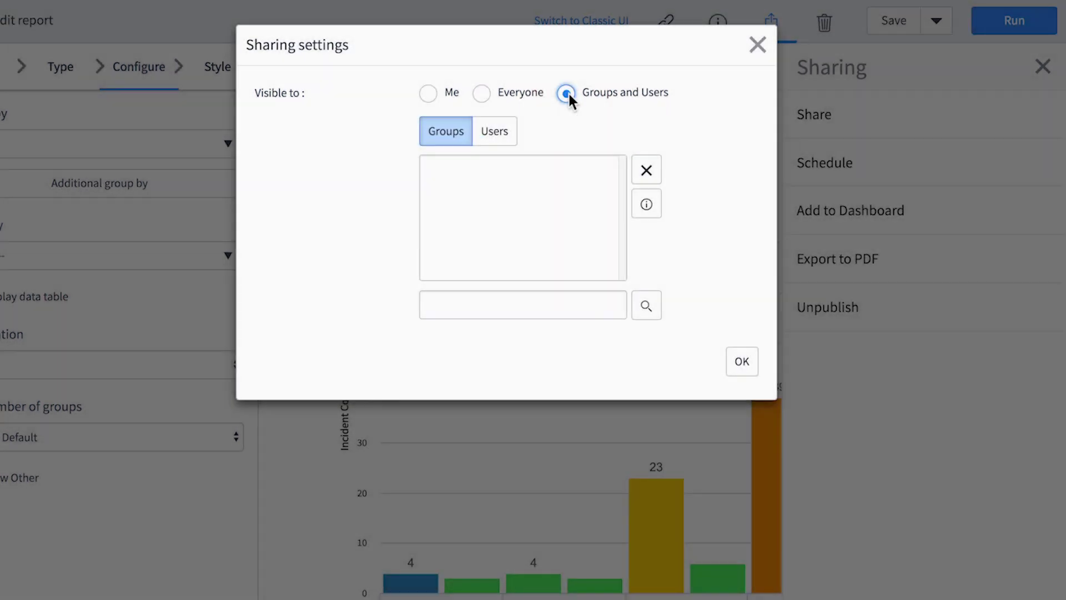
{"action": "left_click", "coordinate": [646, 306]}
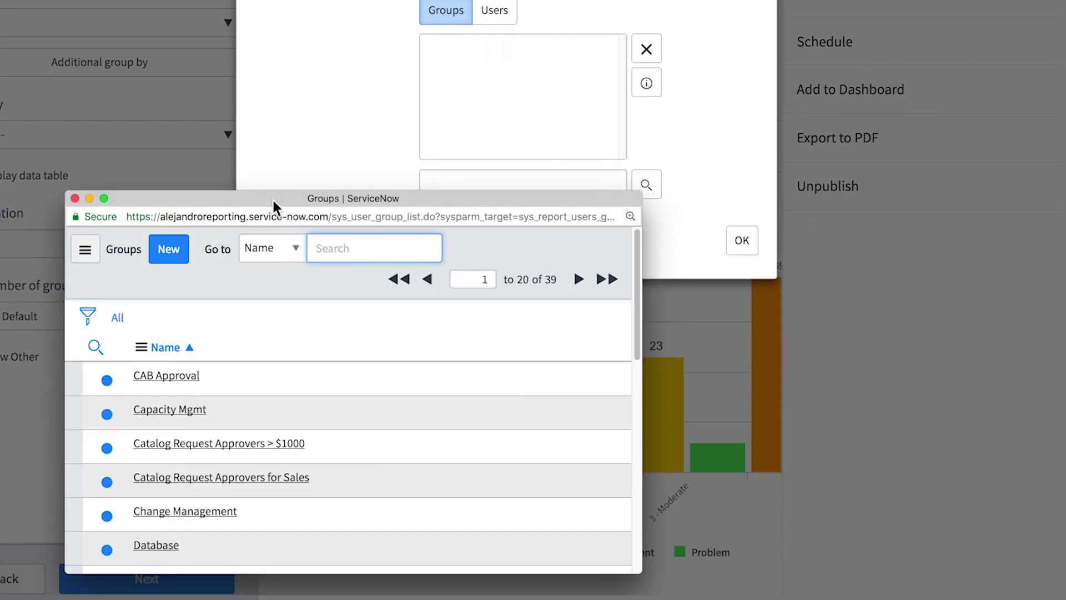
{"action": "left_click", "coordinate": [75, 199]}
{"action": "left_click", "coordinate": [493, 142]}
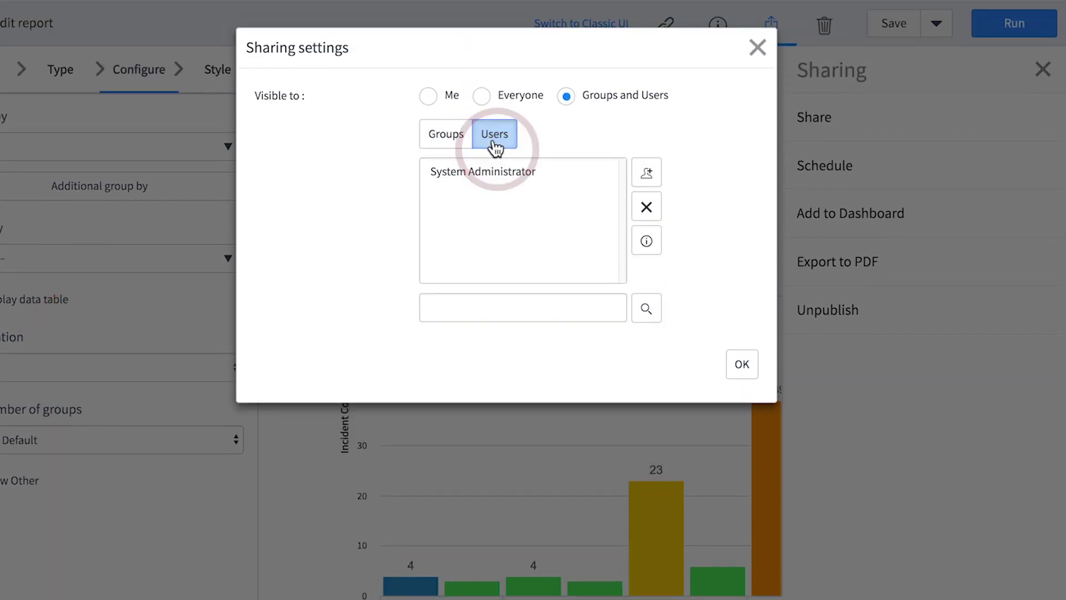
{"action": "left_click", "coordinate": [646, 308]}
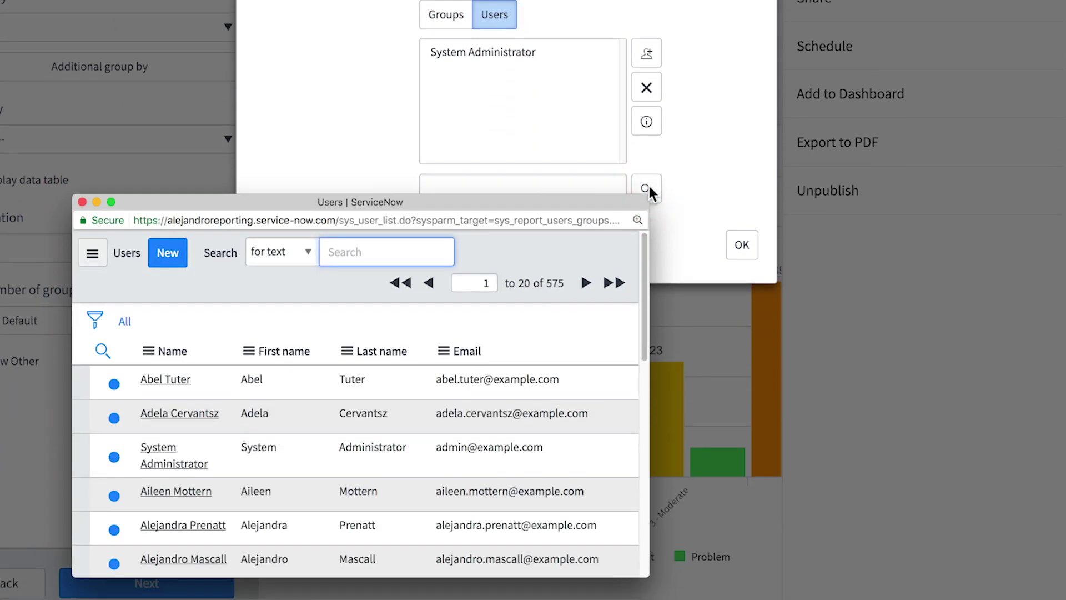
{"action": "left_click", "coordinate": [82, 201]}
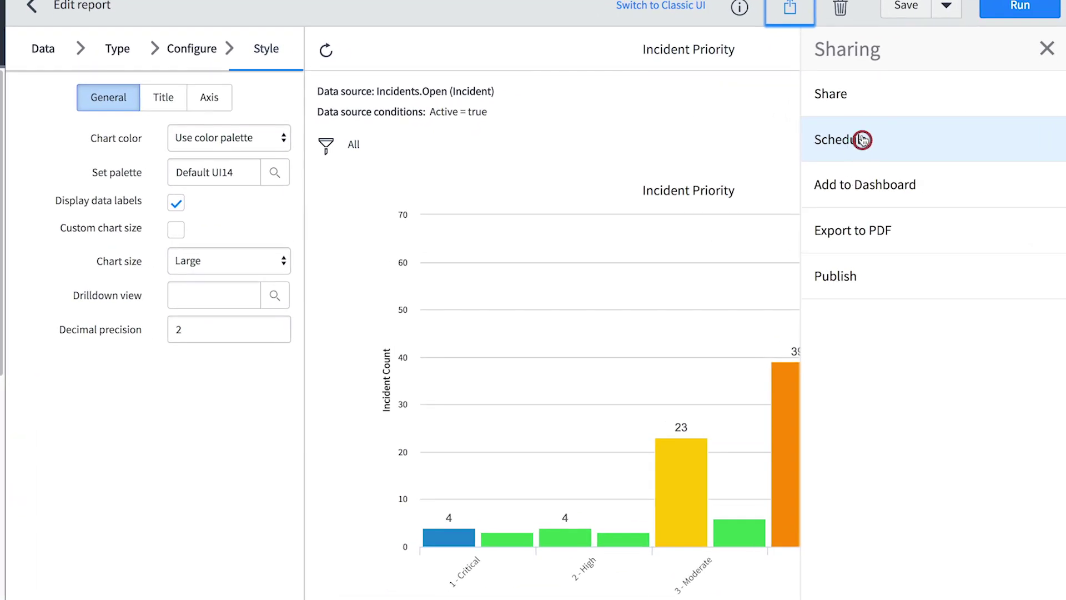
{"action": "left_click", "coordinate": [862, 139]}
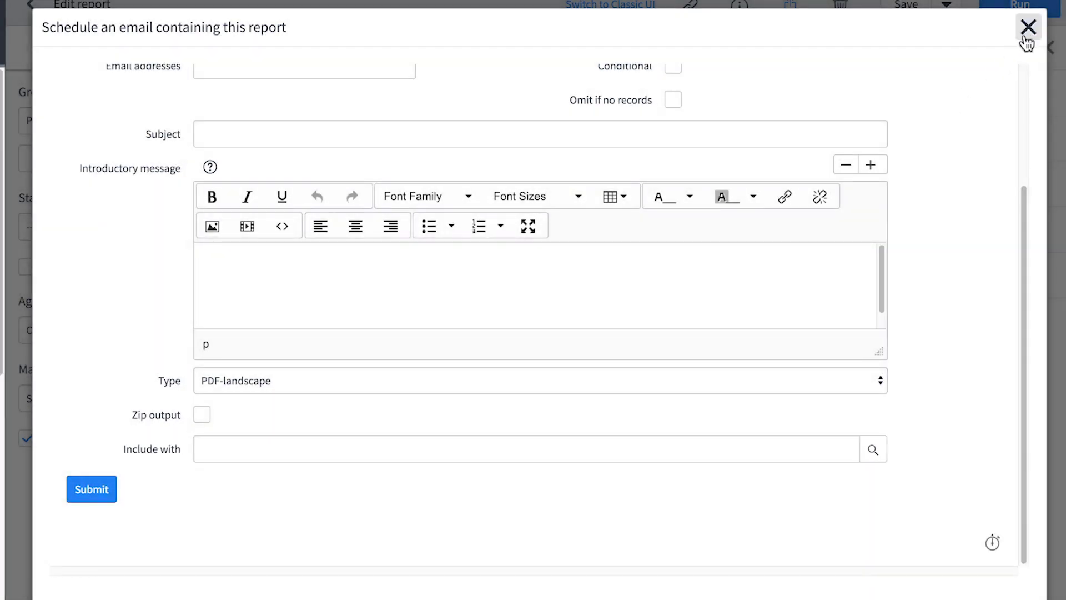
{"action": "left_click", "coordinate": [1029, 28]}
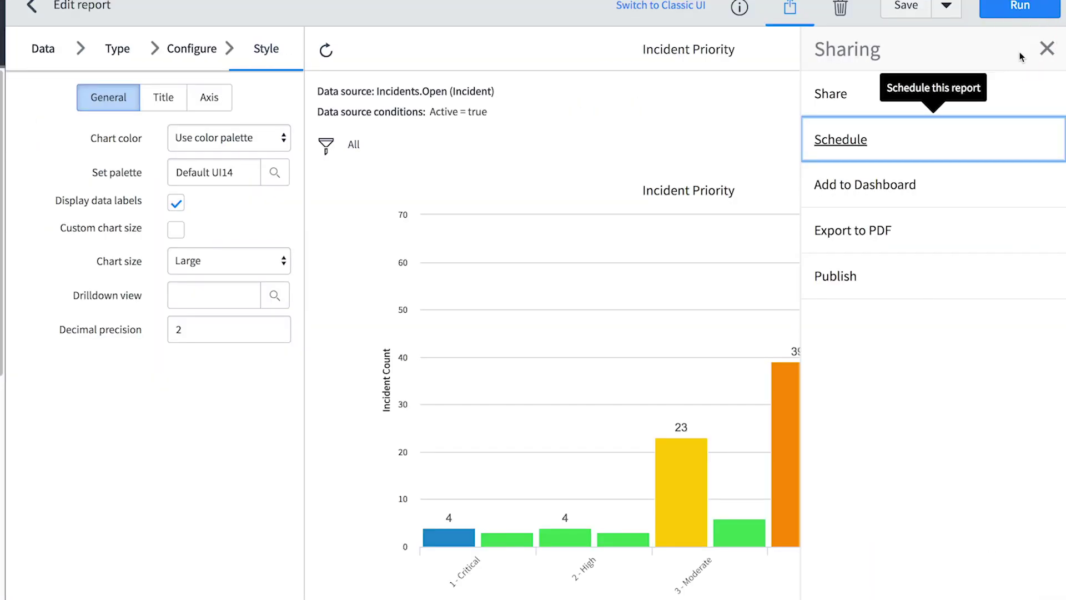
- Add Incident Priority to the System Administration dashboard's Reporting tab and view that tab
{"action": "left_click", "coordinate": [911, 197]}
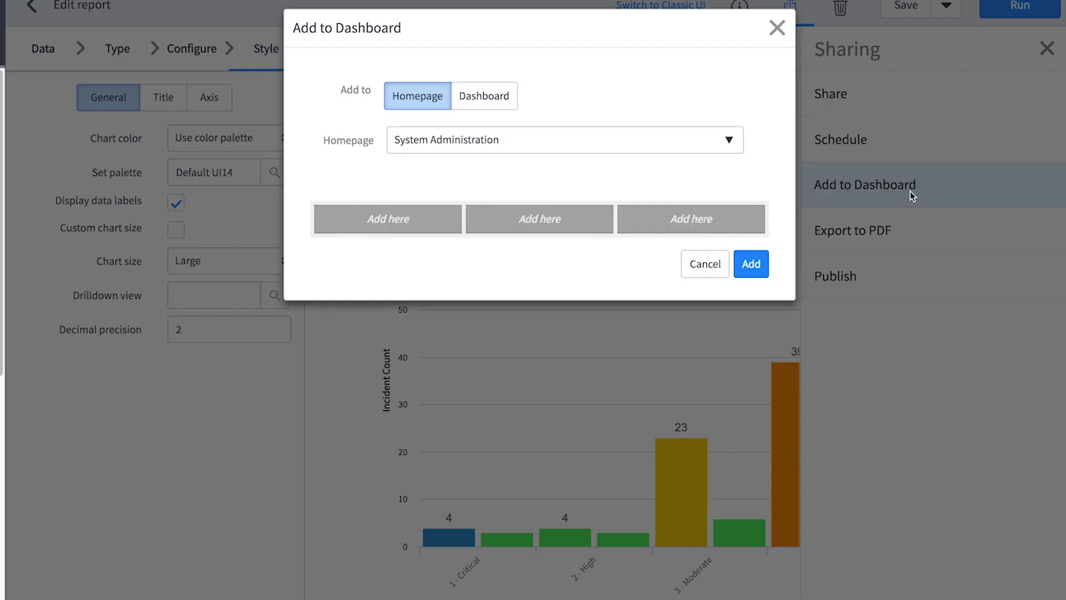
{"action": "left_click", "coordinate": [497, 178]}
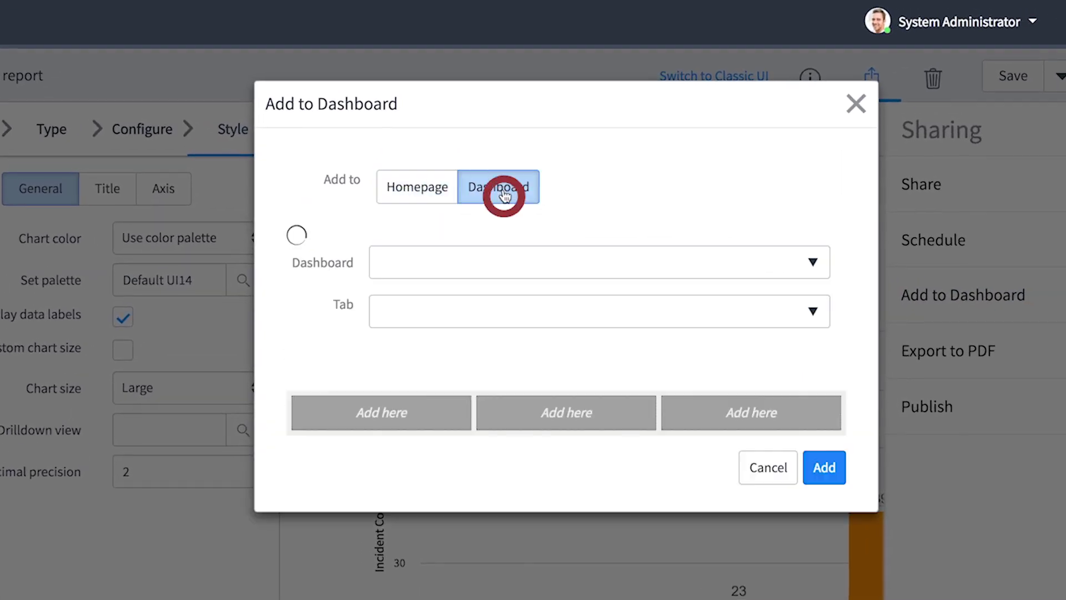
{"action": "left_click", "coordinate": [499, 234]}
{"action": "left_click", "coordinate": [582, 204]}
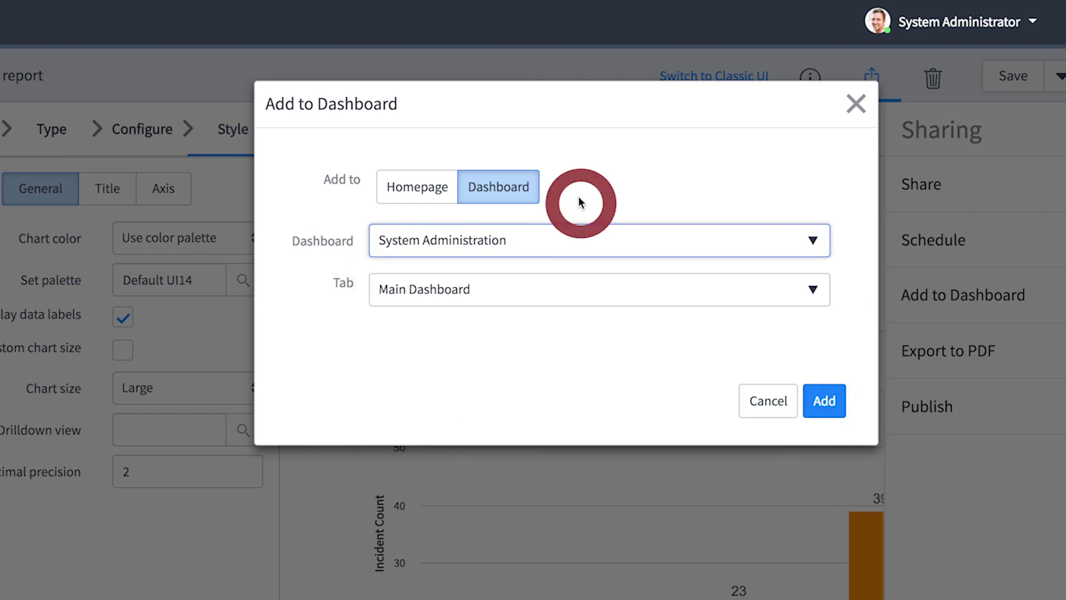
{"action": "left_click", "coordinate": [517, 293]}
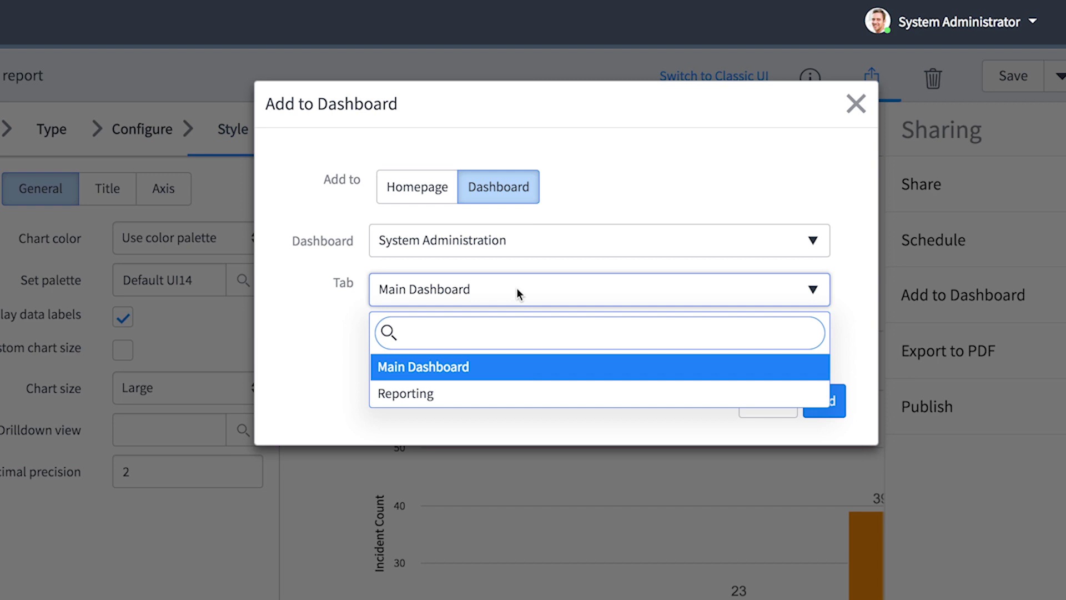
{"action": "key", "text": "Down"}
{"action": "key", "text": "Return"}
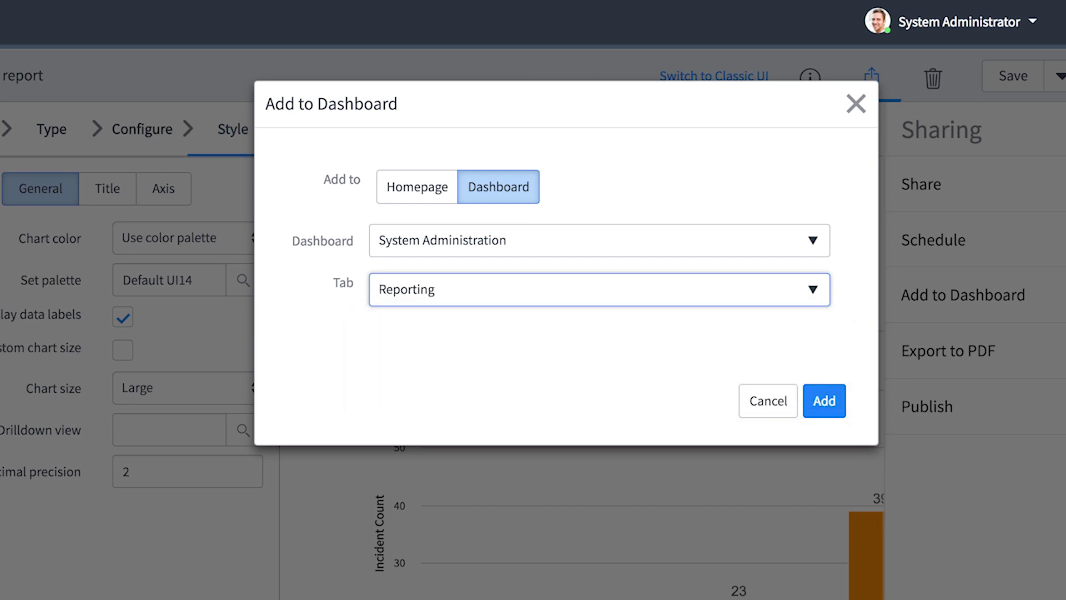
{"action": "left_click", "coordinate": [822, 401]}
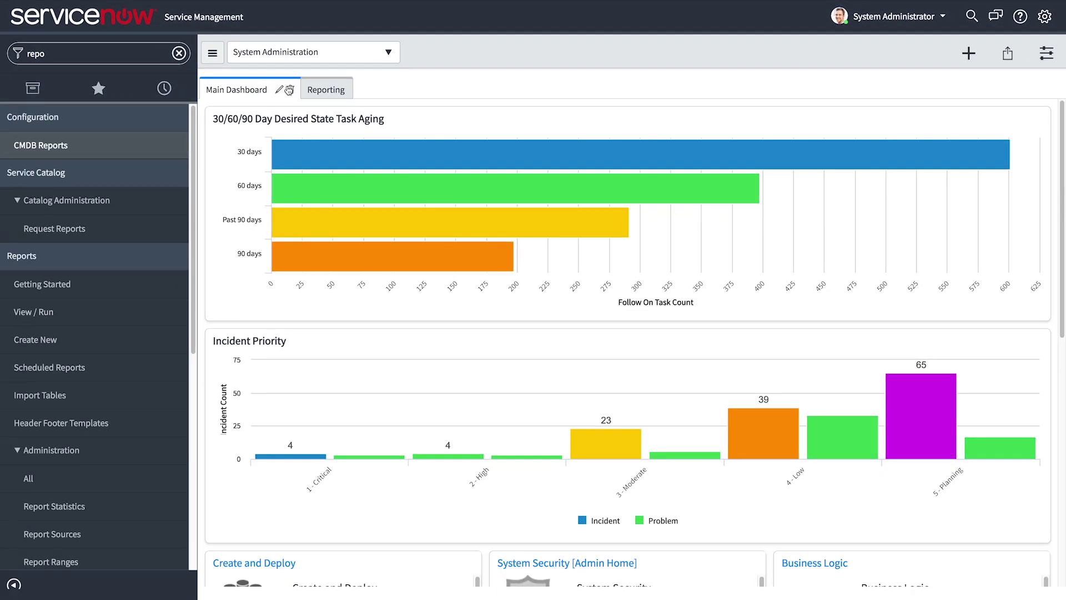
{"action": "left_click", "coordinate": [324, 89]}
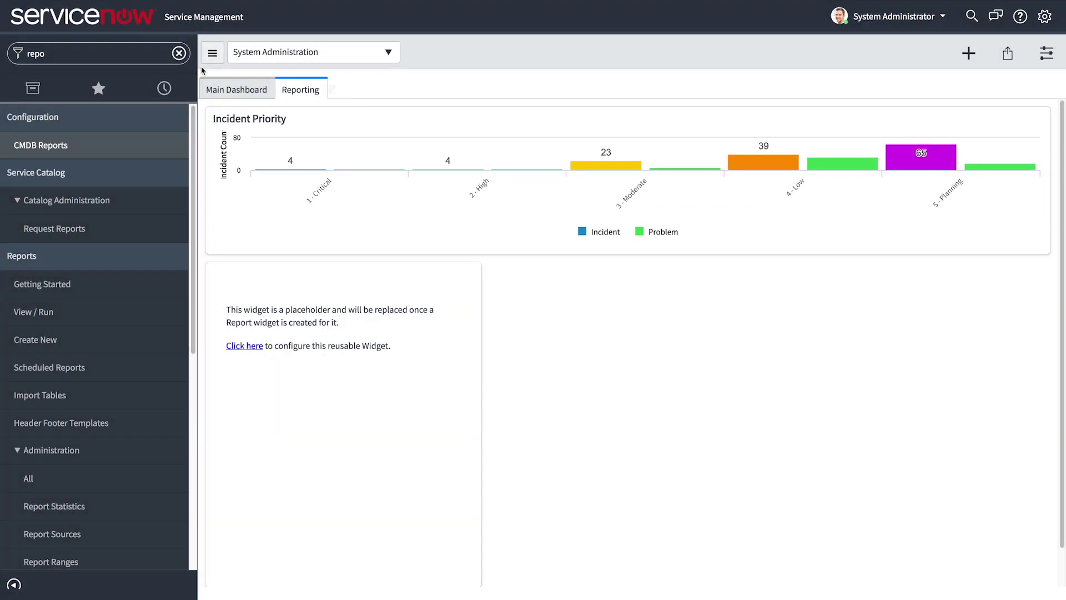
- Open the Dashboards module from the navigator filter
{"action": "left_click", "coordinate": [161, 54]}
{"action": "type", "text": "dashb"}
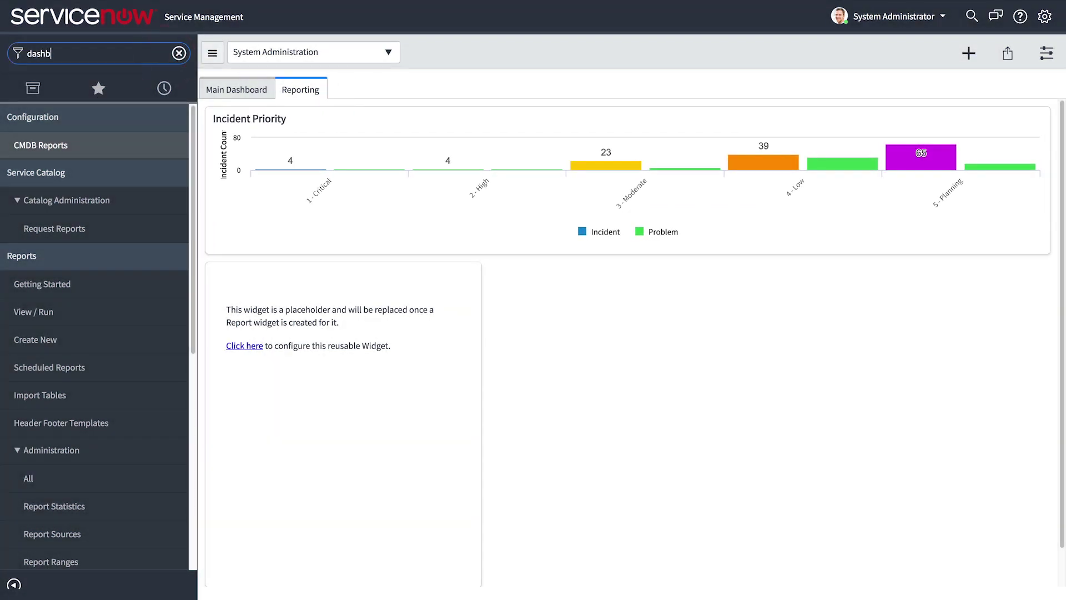
{"action": "type", "text": "oards"}
{"action": "left_click", "coordinate": [128, 153]}
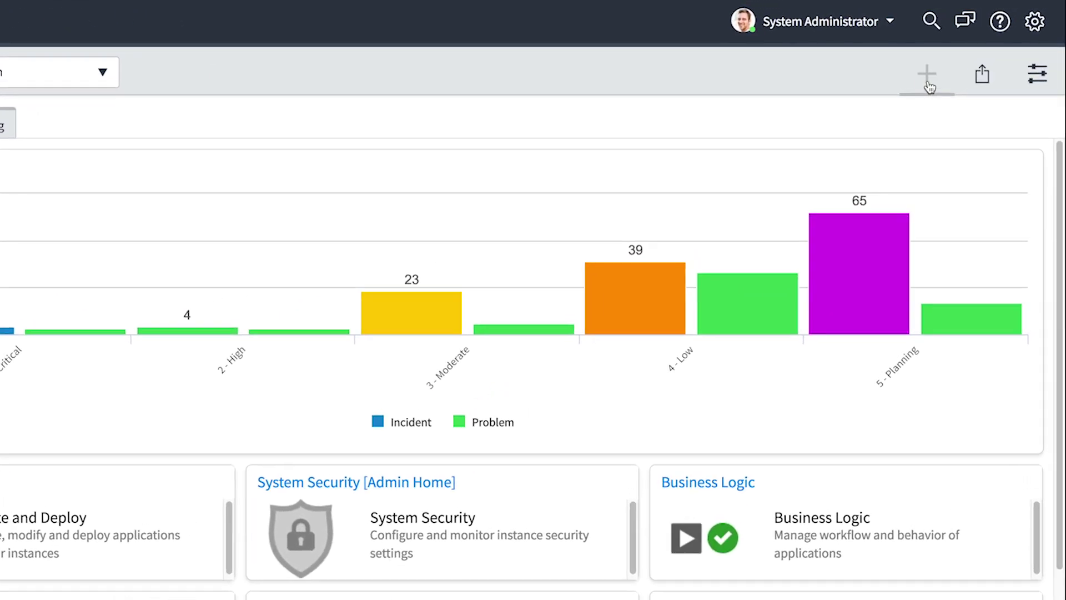
- Add the 30/60/90 Day Desired State Task Aging report widget to the Main Dashboard
{"action": "left_click", "coordinate": [969, 56]}
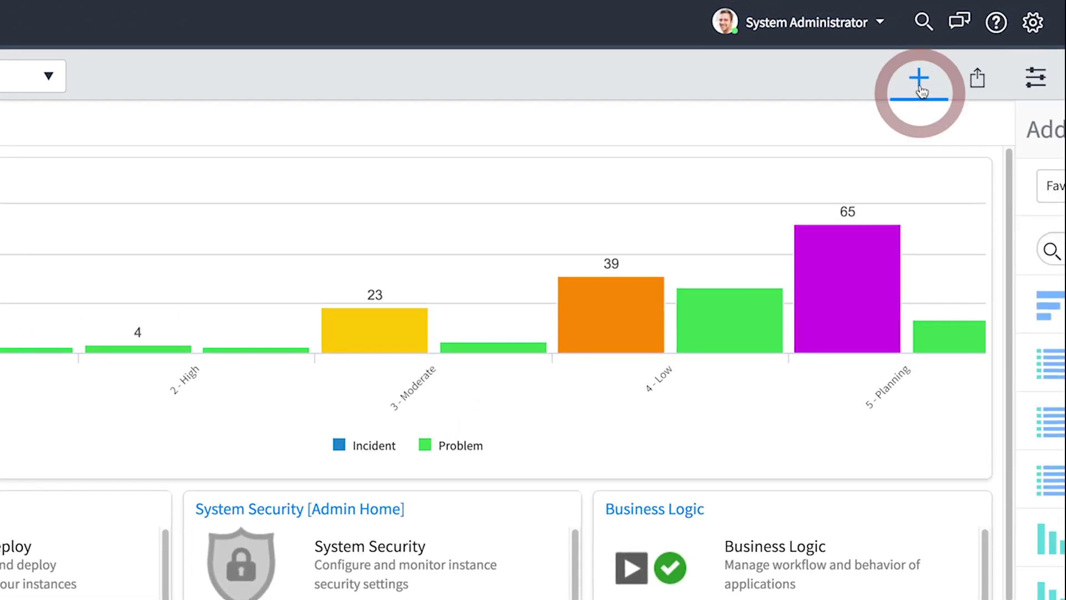
{"action": "left_click", "coordinate": [898, 190]}
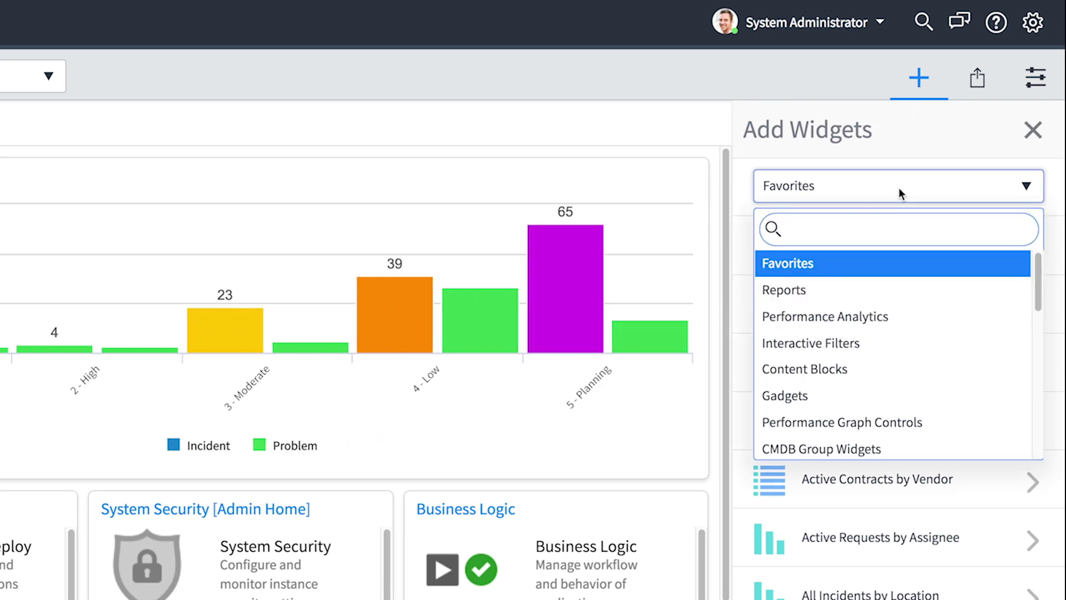
{"action": "key", "text": "Down"}
{"action": "key", "text": "Return"}
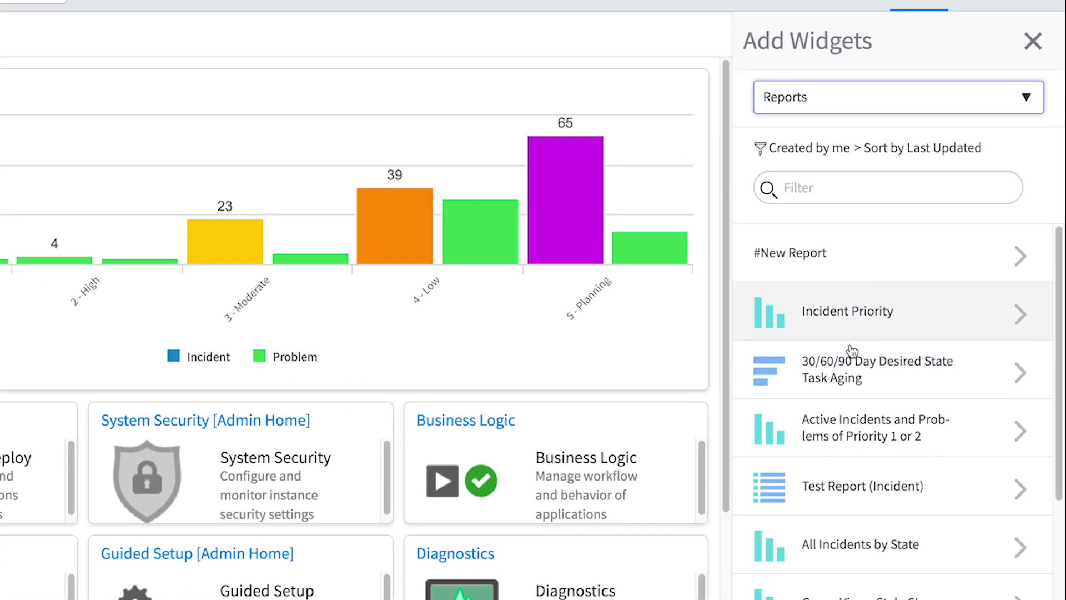
{"action": "left_click", "coordinate": [849, 362]}
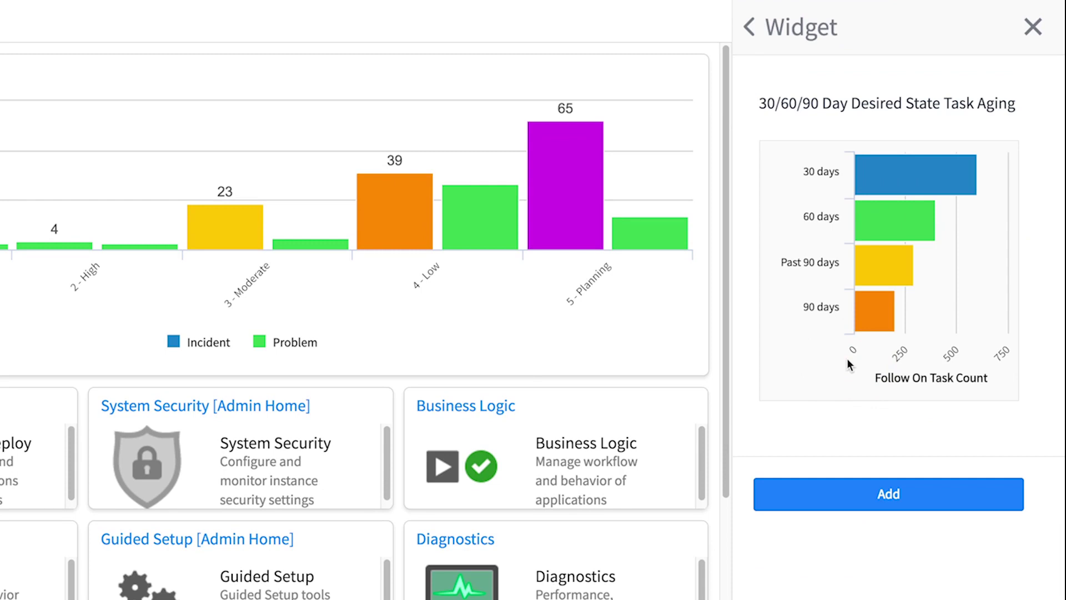
{"action": "left_click", "coordinate": [834, 496]}
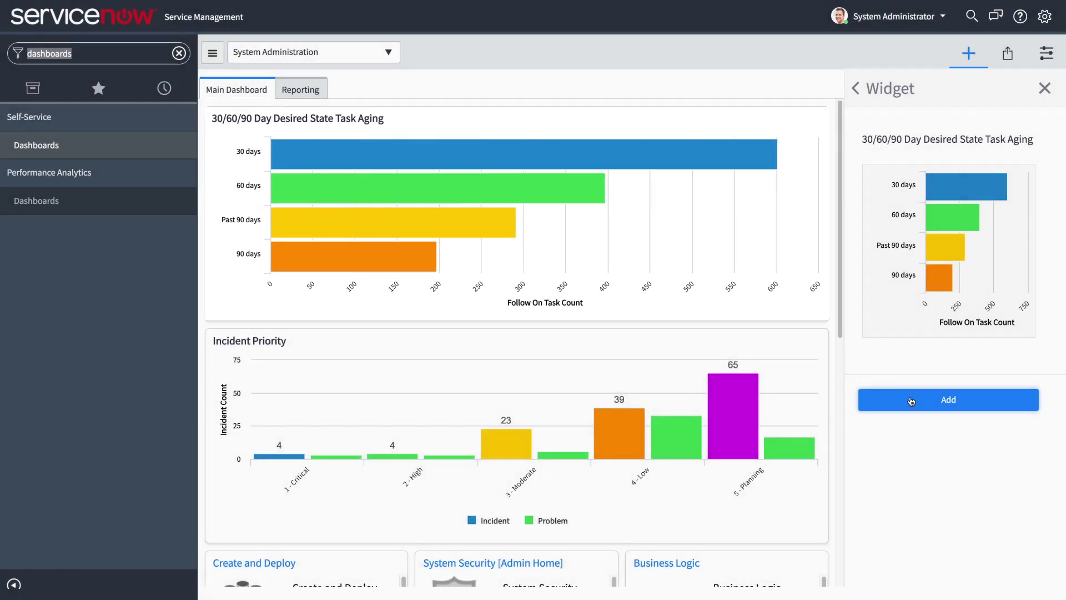
- Reopen the Incident Priority report from View / Run and show its sharing options
{"action": "type", "text": "repor"}
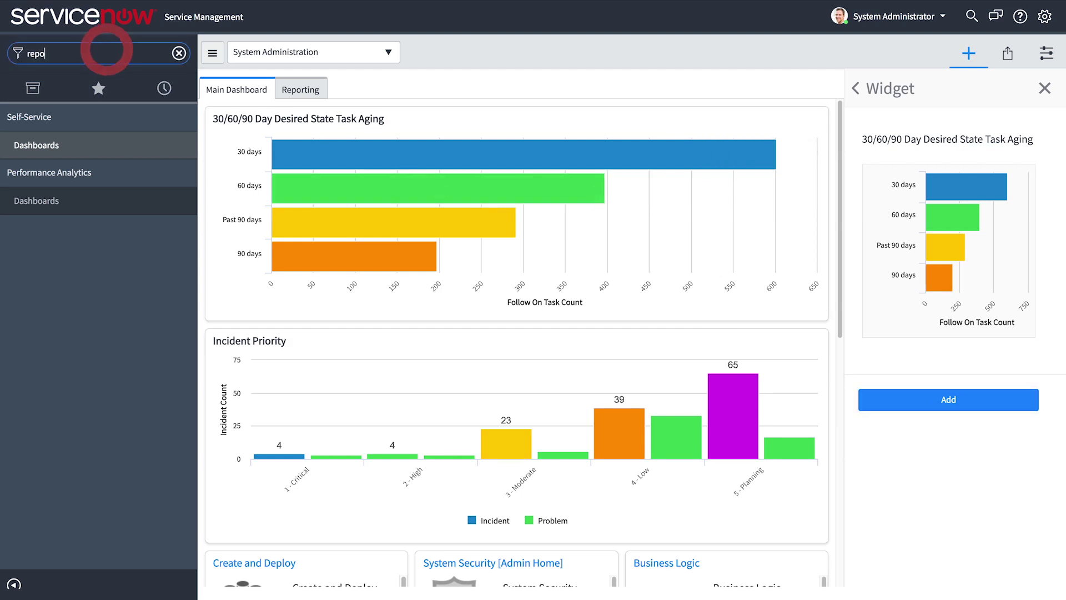
{"action": "left_click", "coordinate": [32, 311]}
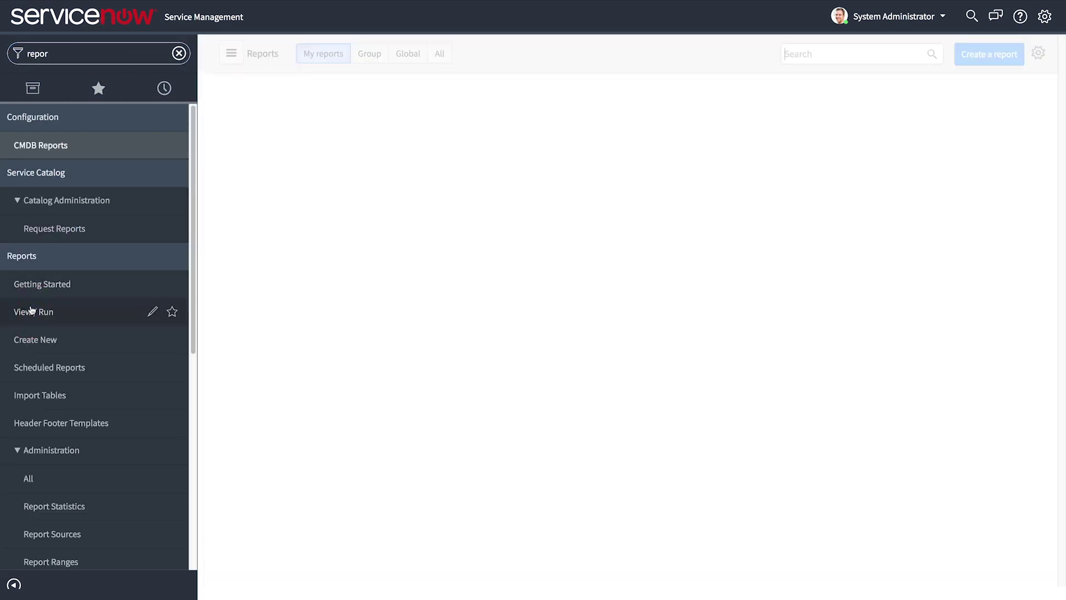
{"action": "type", "text": "incident"}
{"action": "key", "text": "Return"}
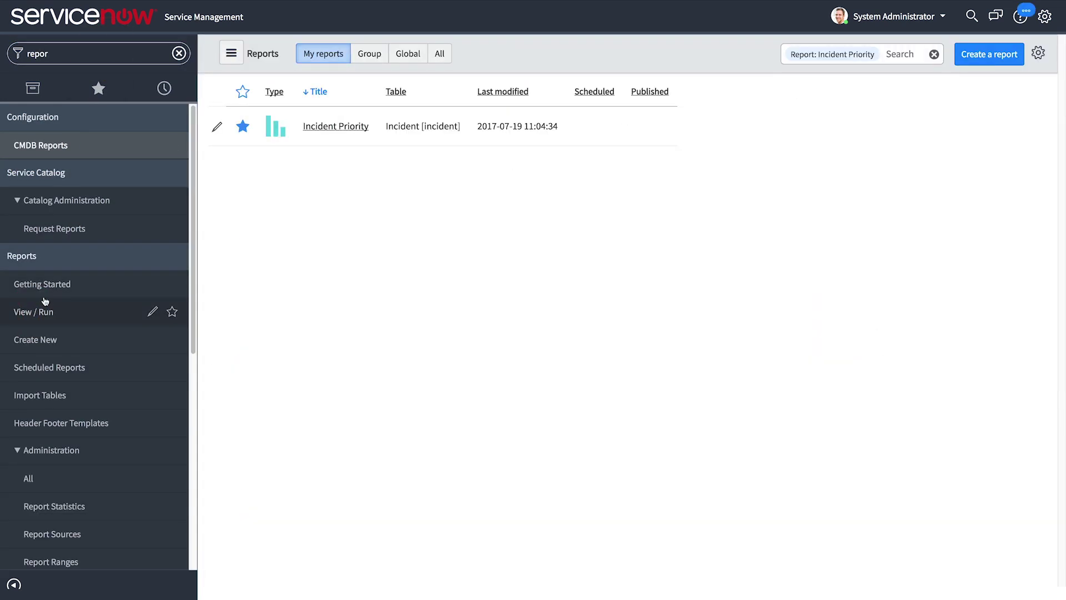
{"action": "left_click", "coordinate": [345, 129]}
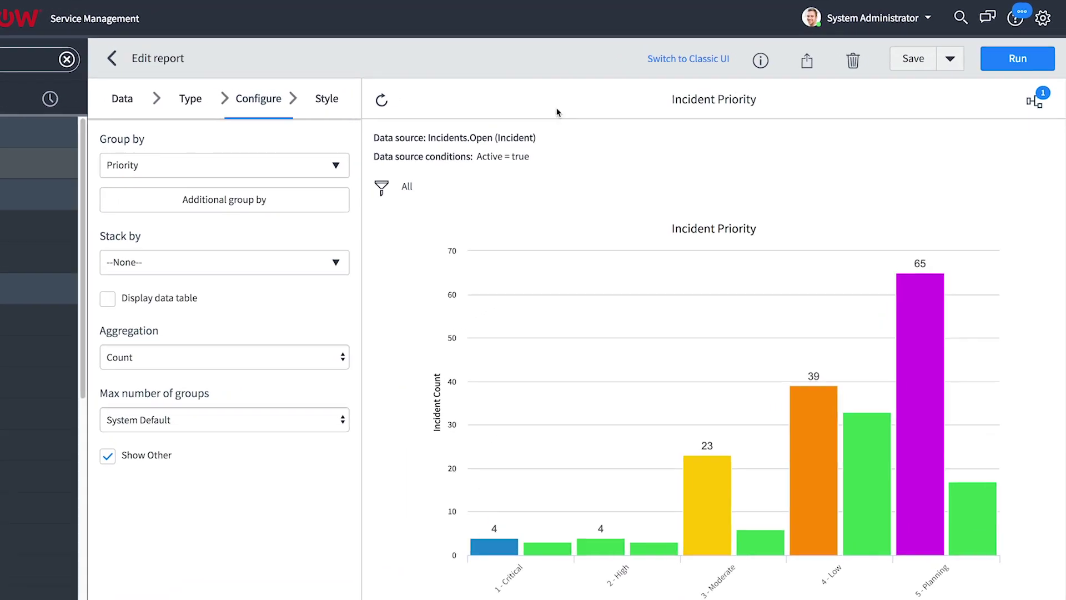
{"action": "left_click", "coordinate": [835, 54]}
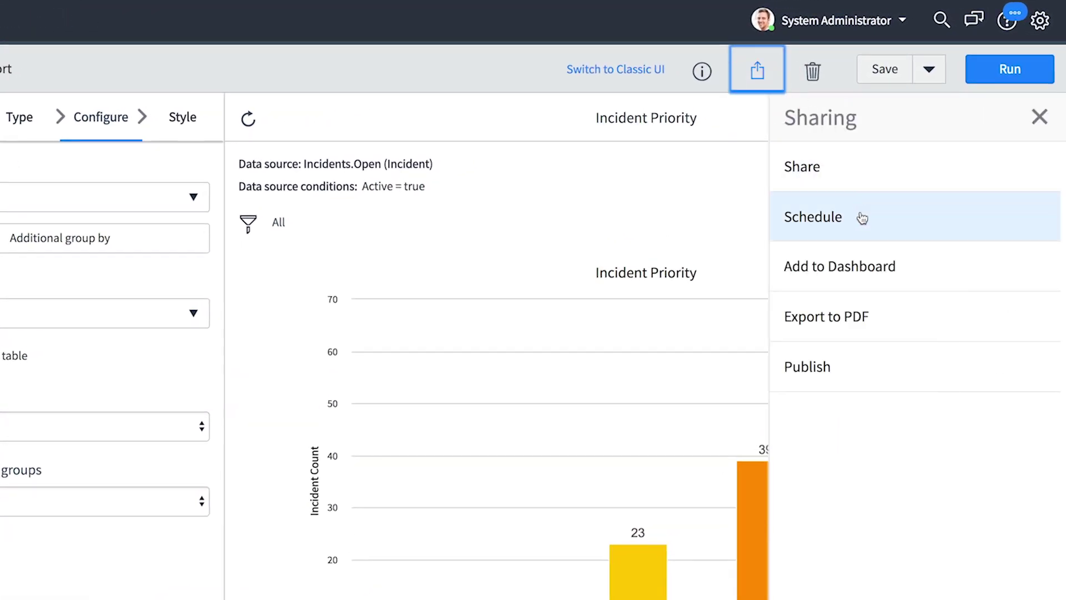
- Try the PDF export with email delivery, then cancel it and publish the report
{"action": "left_click", "coordinate": [870, 316]}
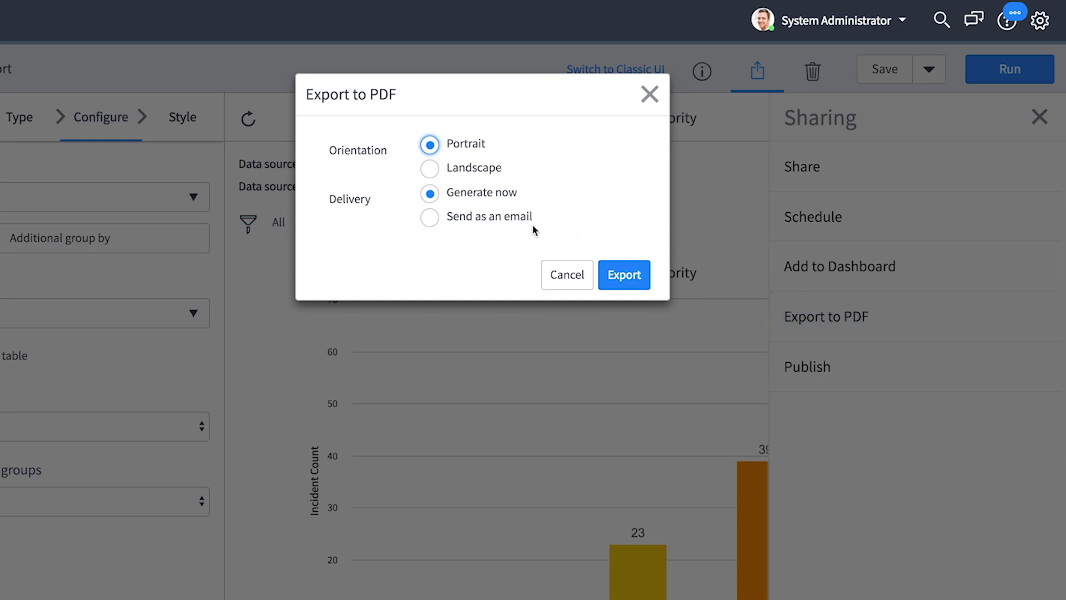
{"action": "left_click", "coordinate": [507, 219]}
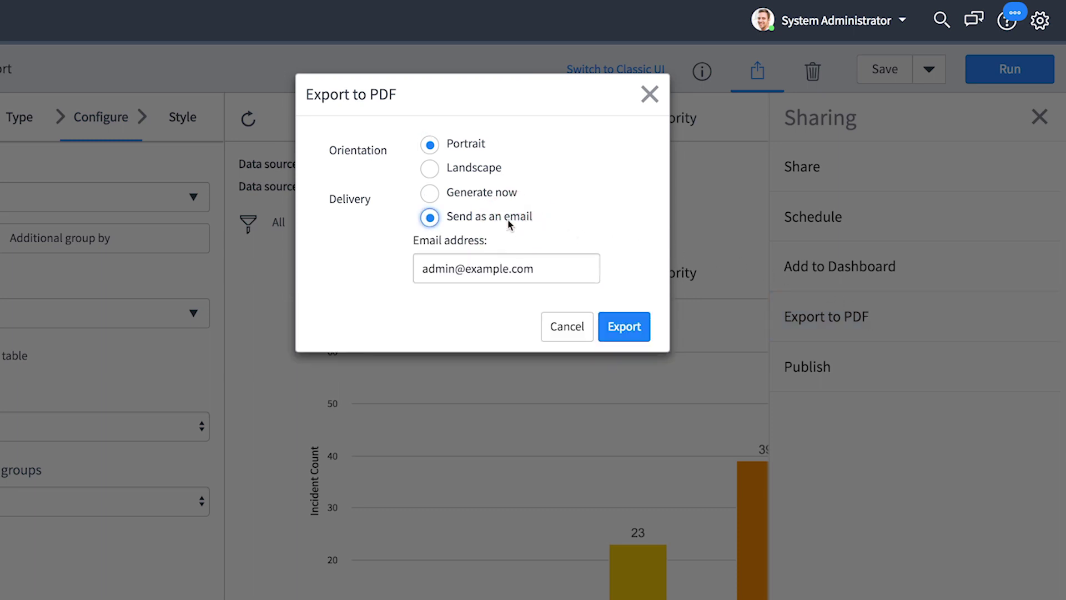
{"action": "left_click", "coordinate": [649, 96]}
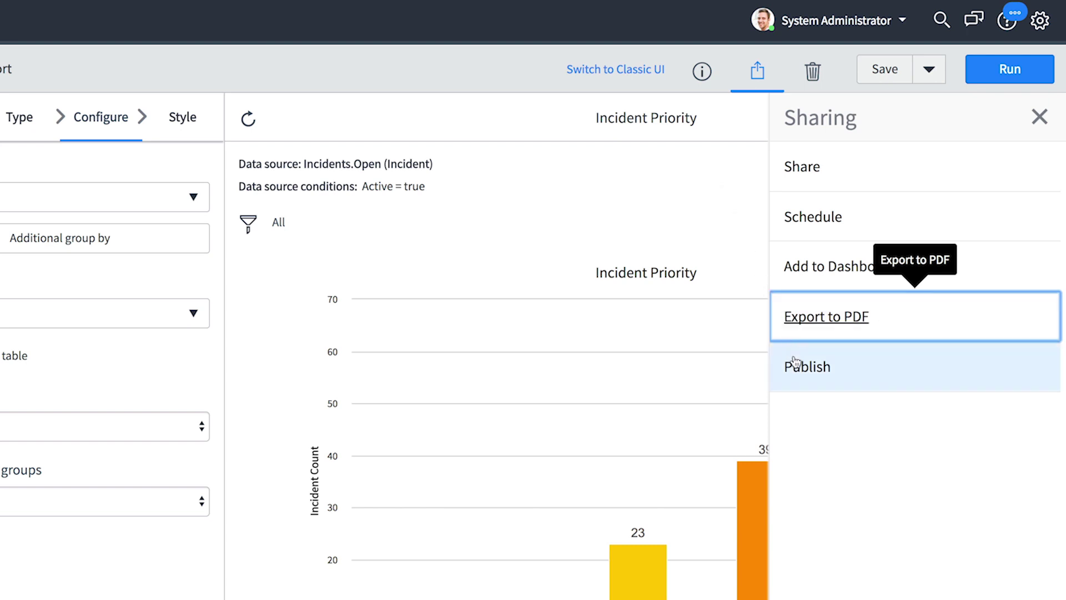
{"action": "left_click", "coordinate": [800, 381]}
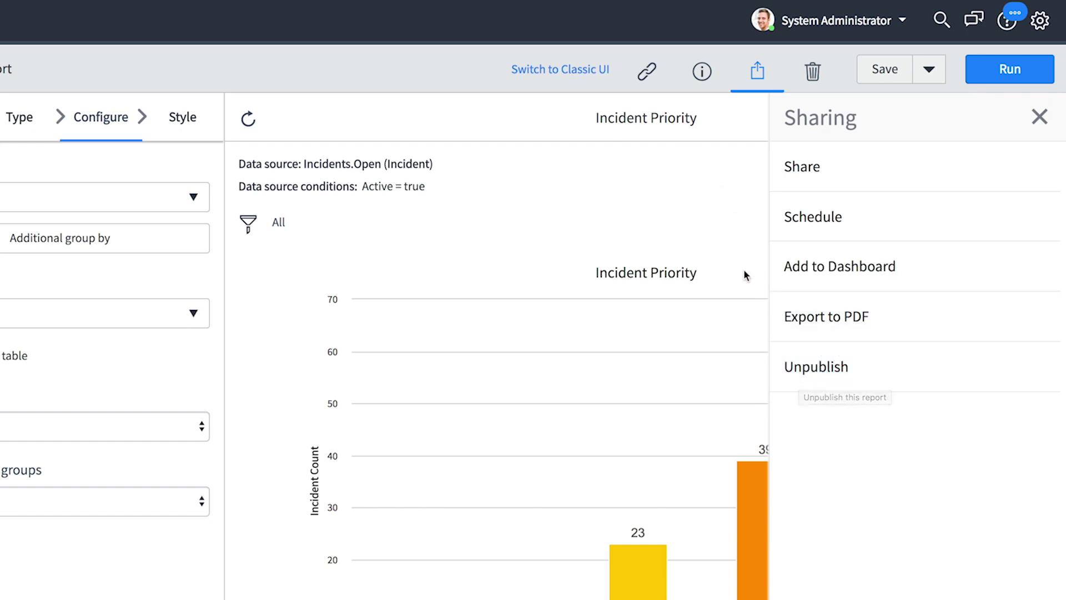
- Copy the published Incident Priority report's link to the clipboard
{"action": "left_click", "coordinate": [654, 83]}
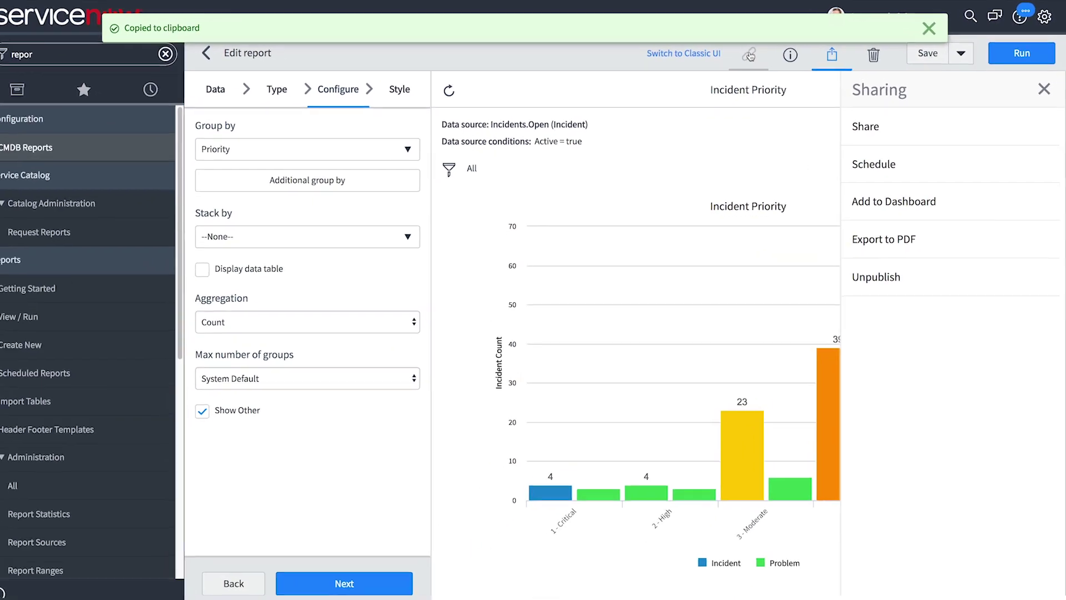